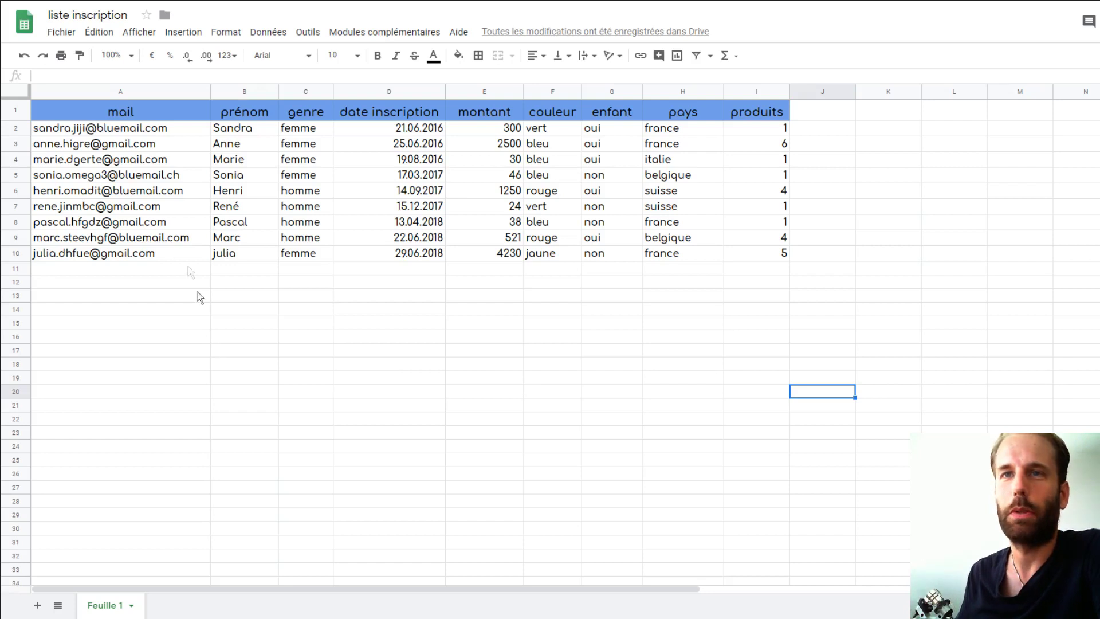
Click through various cells of the registration sheet before setting up the filter
click(145, 355)
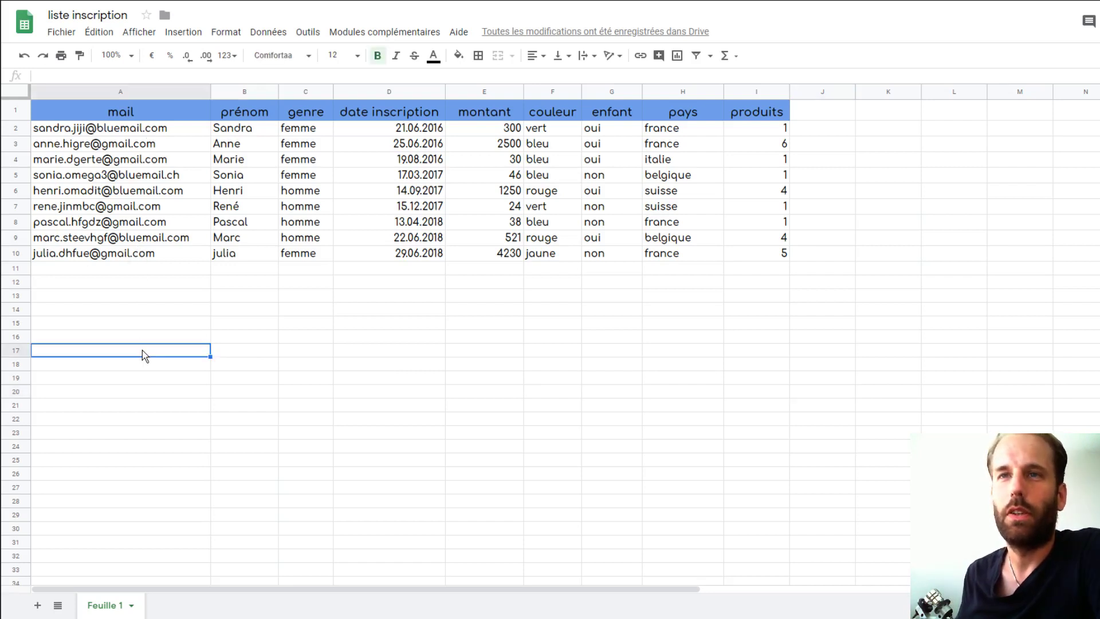
click(274, 365)
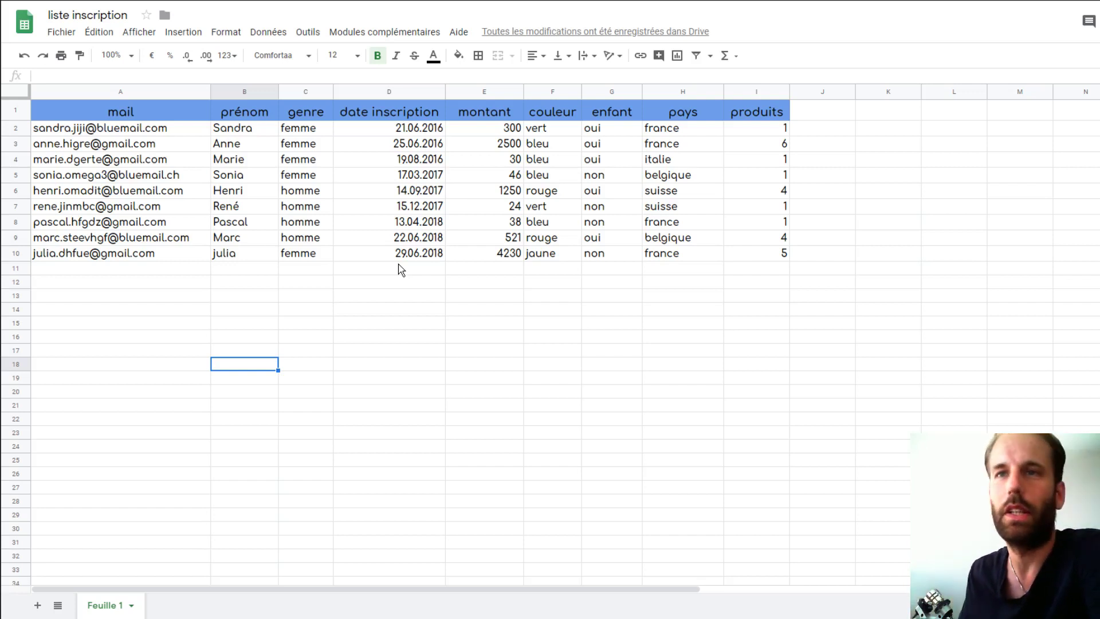
click(401, 294)
click(409, 350)
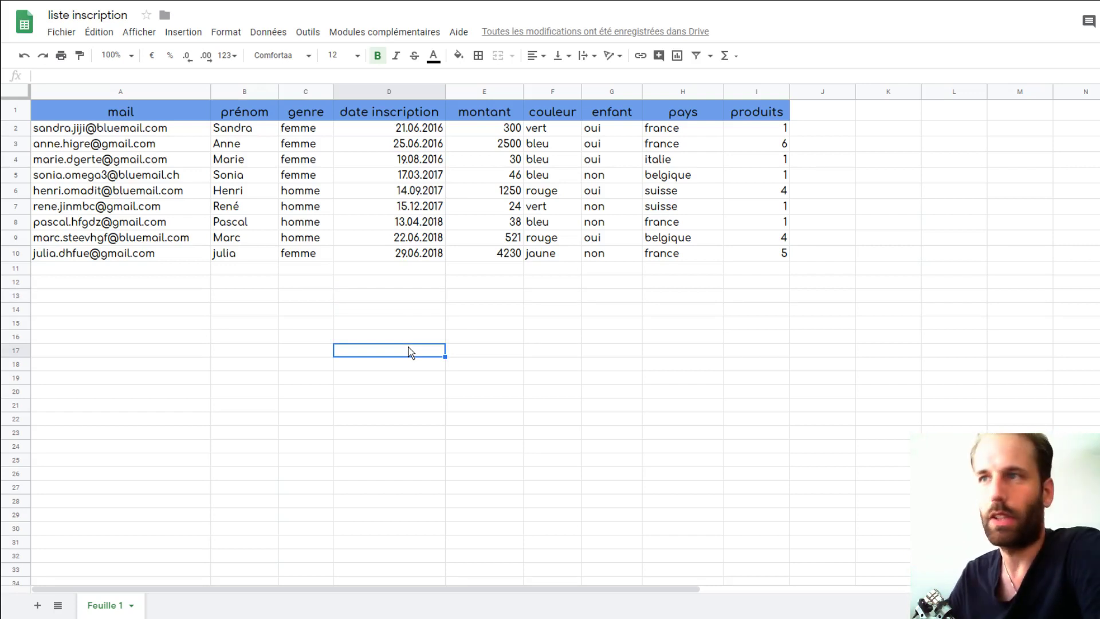
click(537, 343)
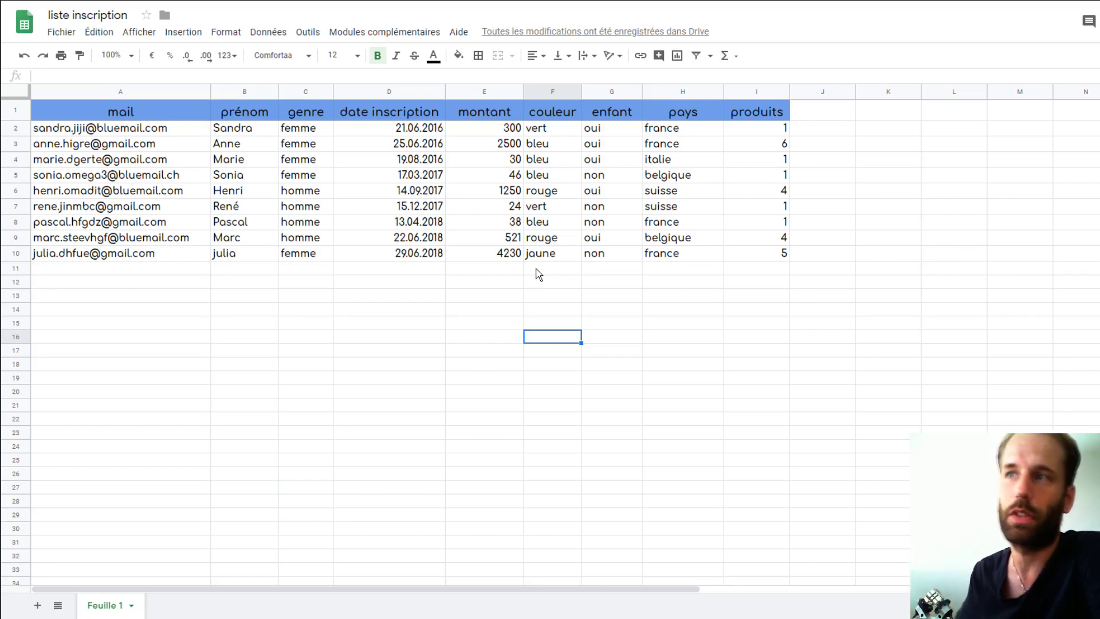
click(630, 393)
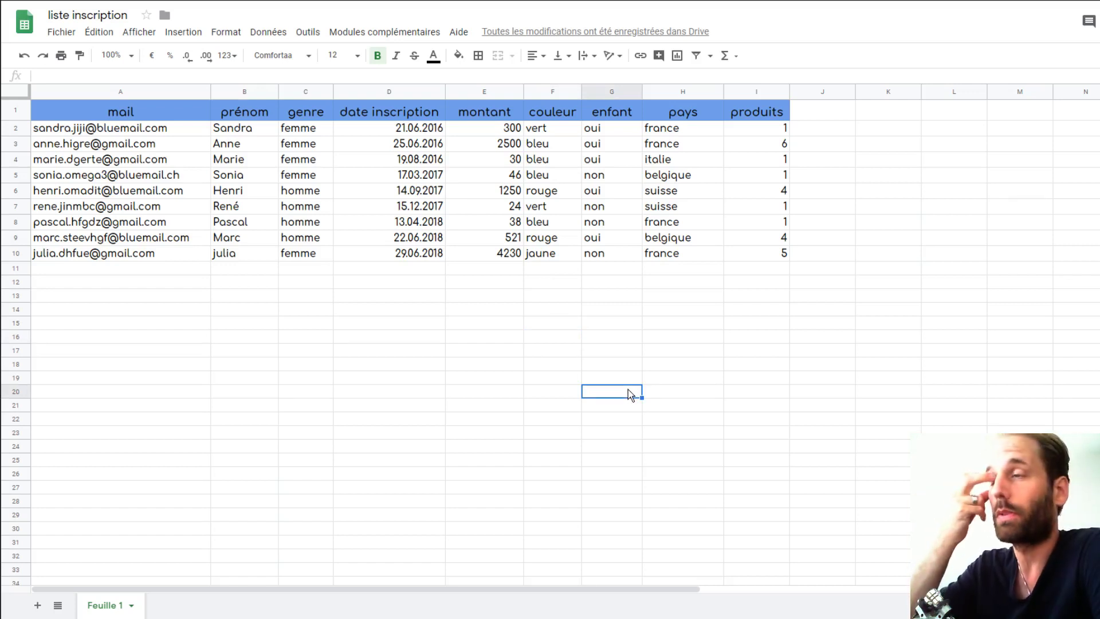
click(665, 367)
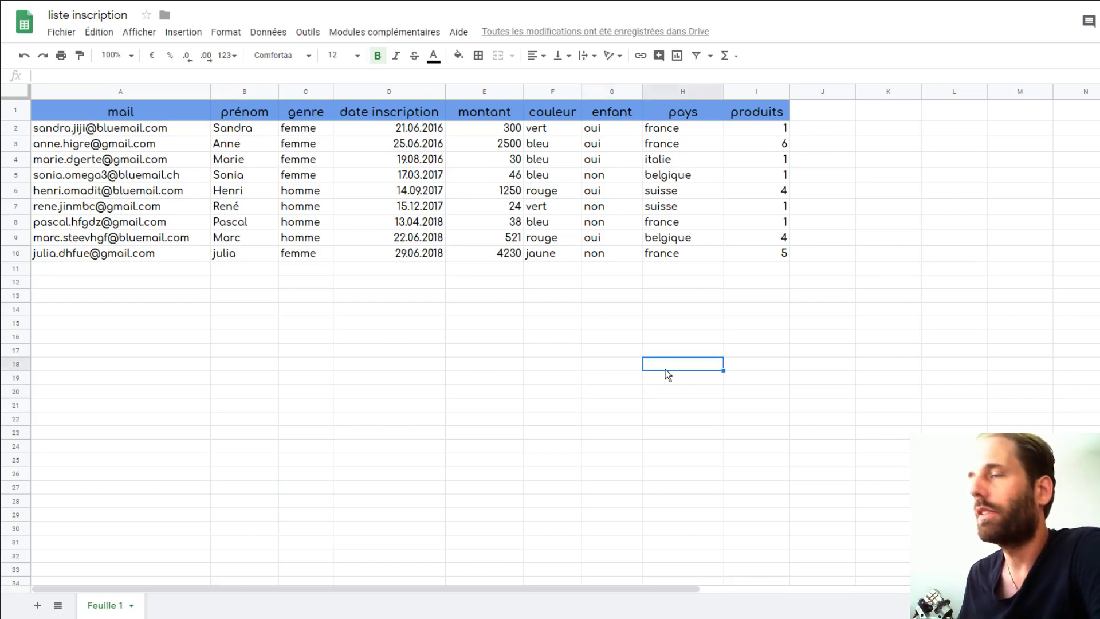
click(676, 399)
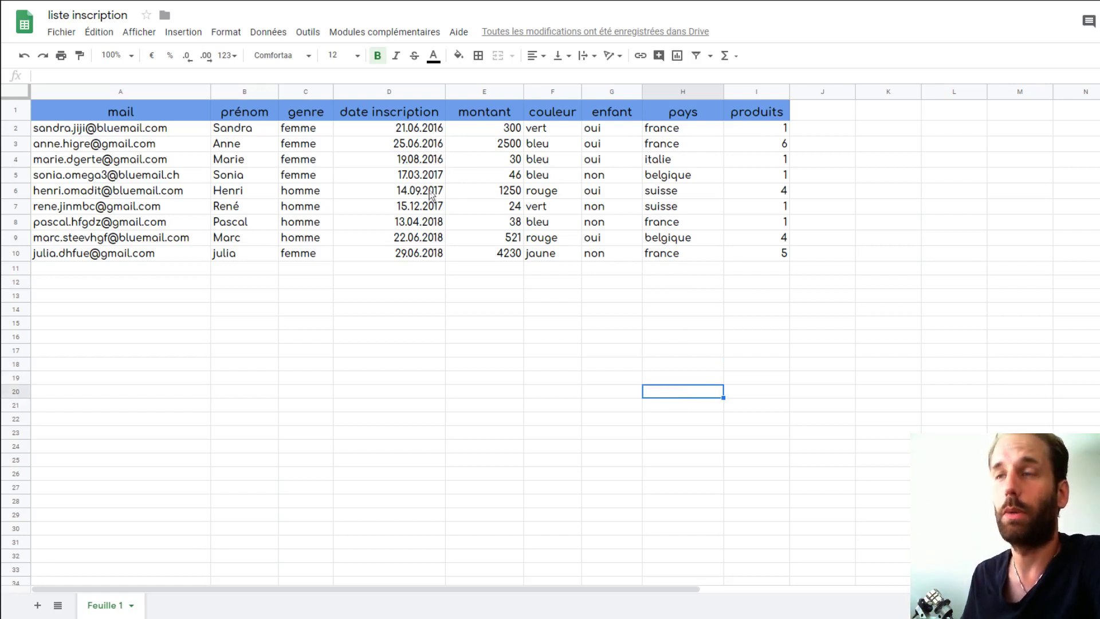
click(551, 378)
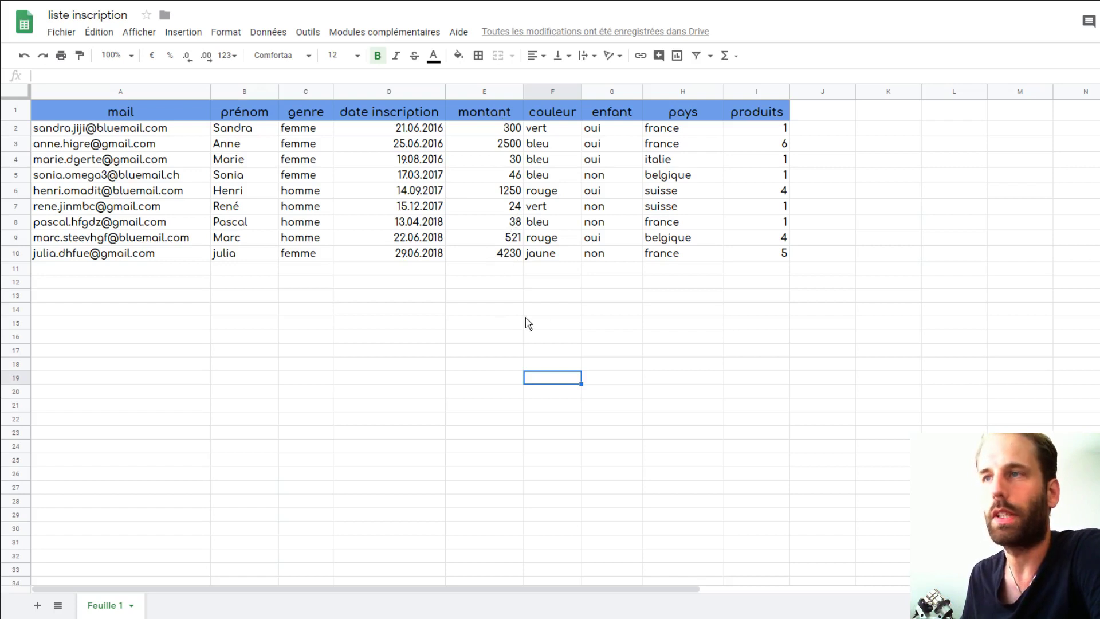
click(617, 383)
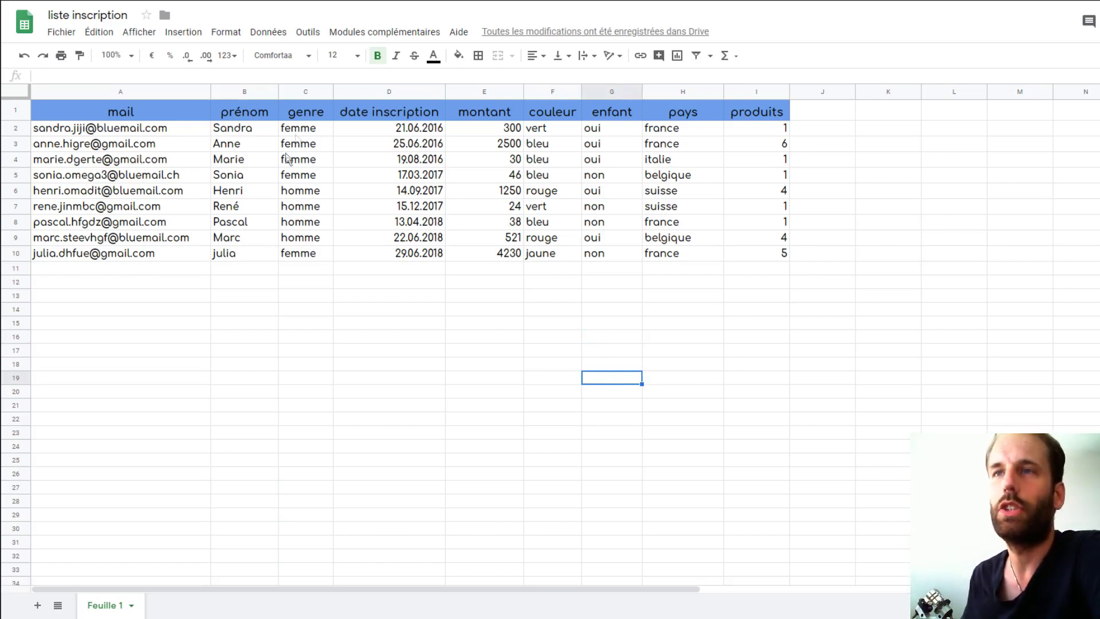
click(245, 260)
click(267, 328)
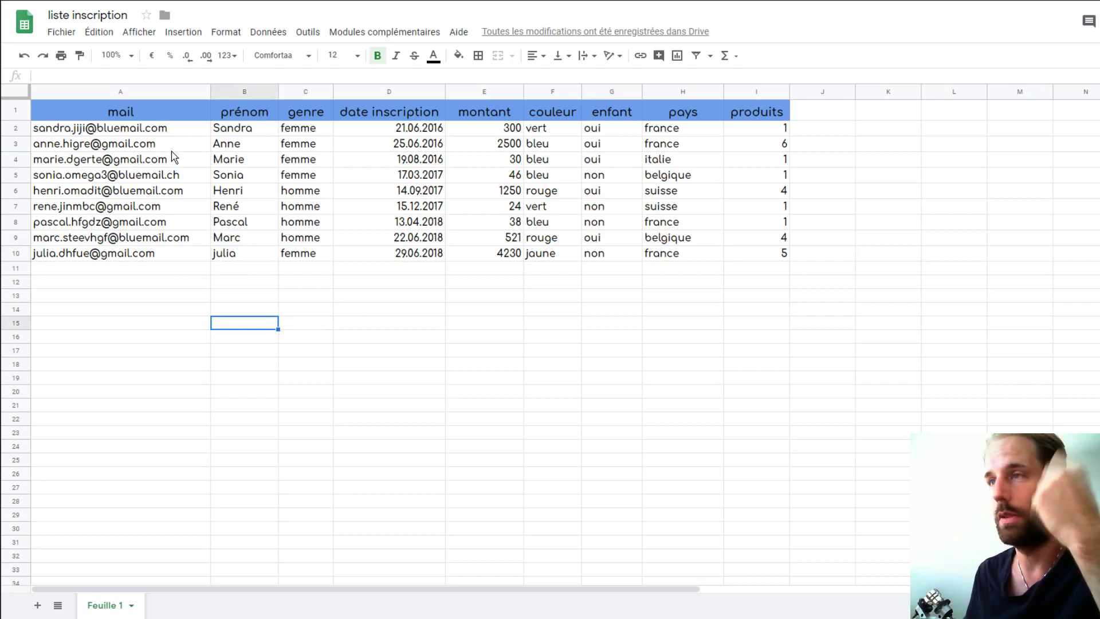
click(552, 405)
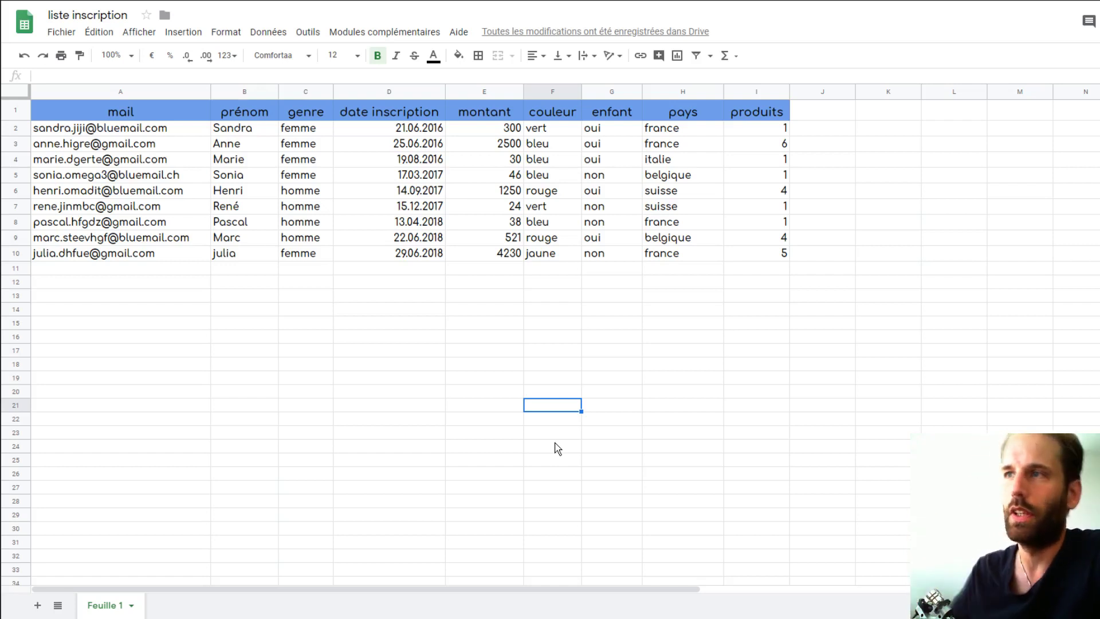
click(664, 412)
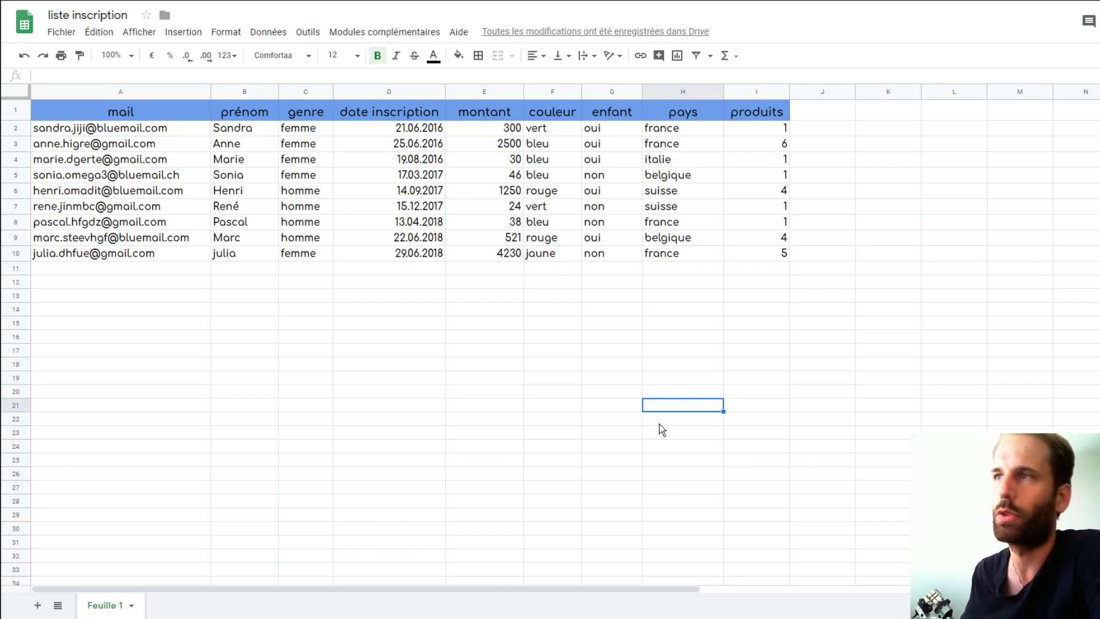
click(682, 365)
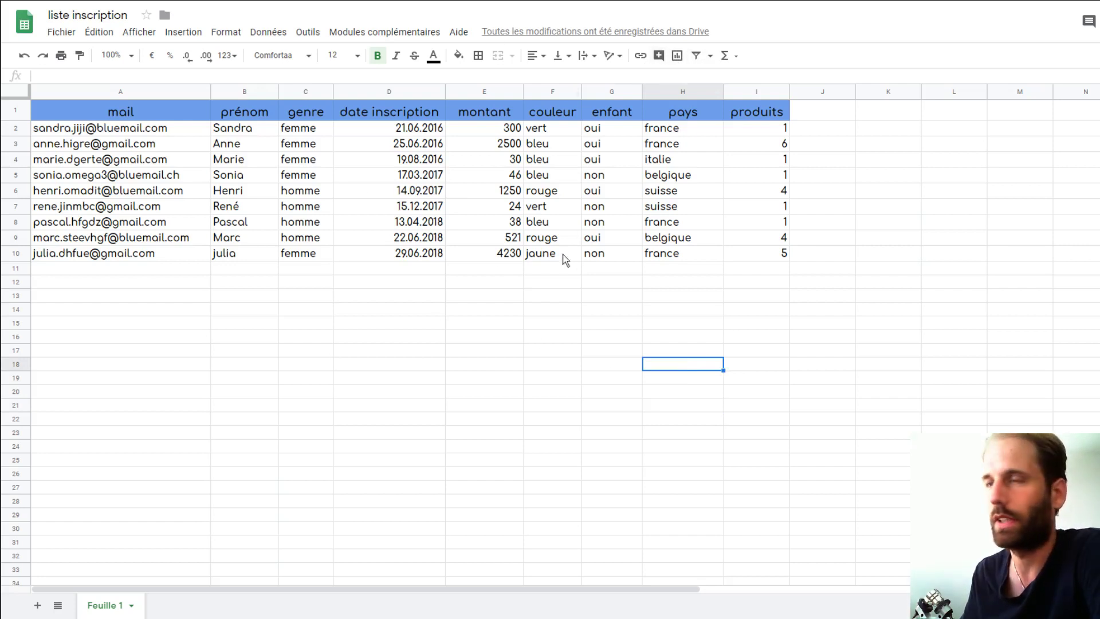
click(612, 433)
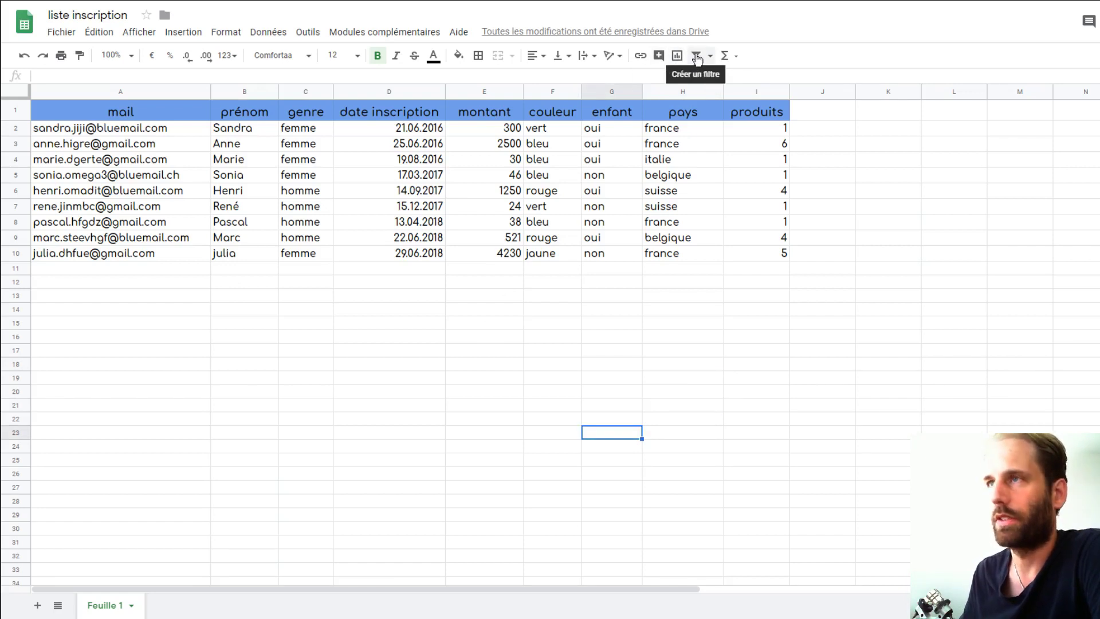
Select the table A1:I10 and turn on a filter across its header row
mouse_move(115, 112)
mouse_down()
mouse_move(765, 291)
mouse_move(783, 262)
mouse_up()
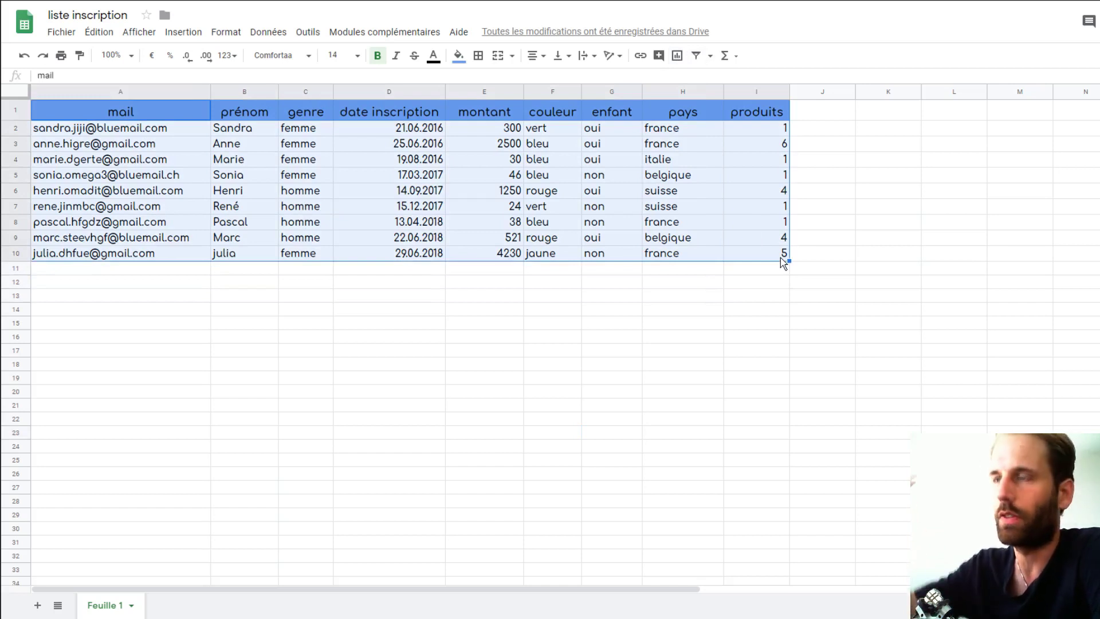
click(697, 58)
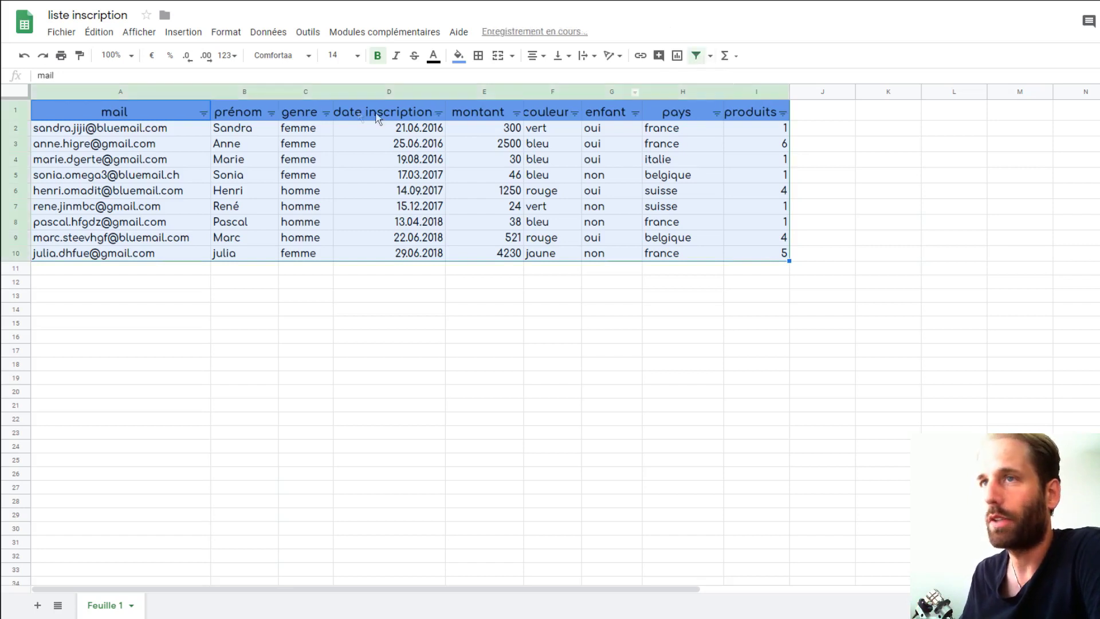
click(456, 355)
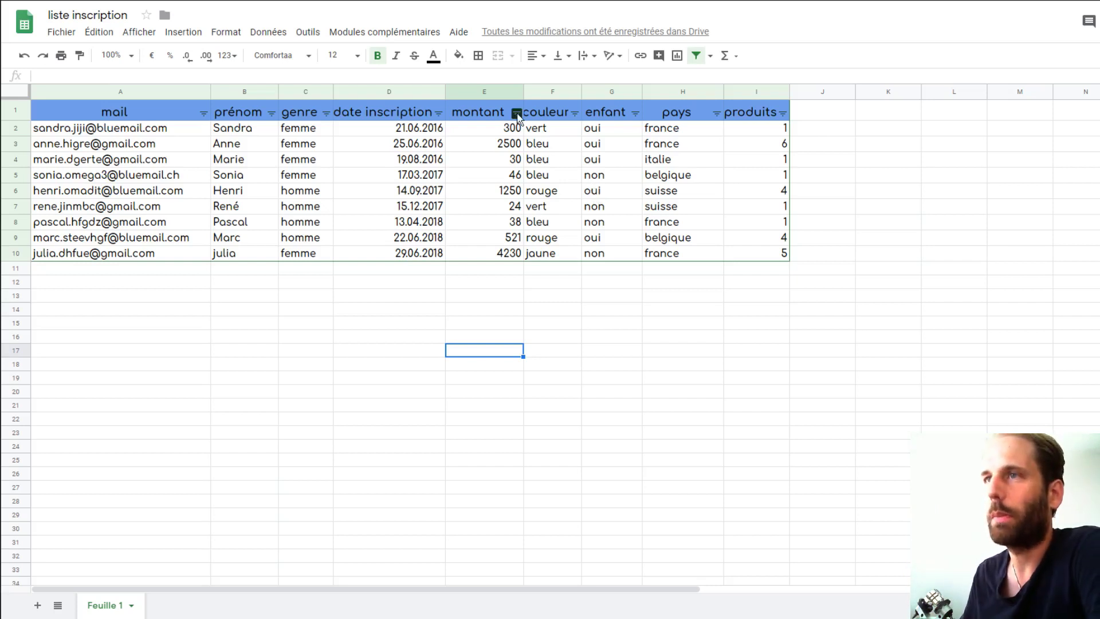
Limit the pays filter to france only, leaving the four france rows
click(717, 113)
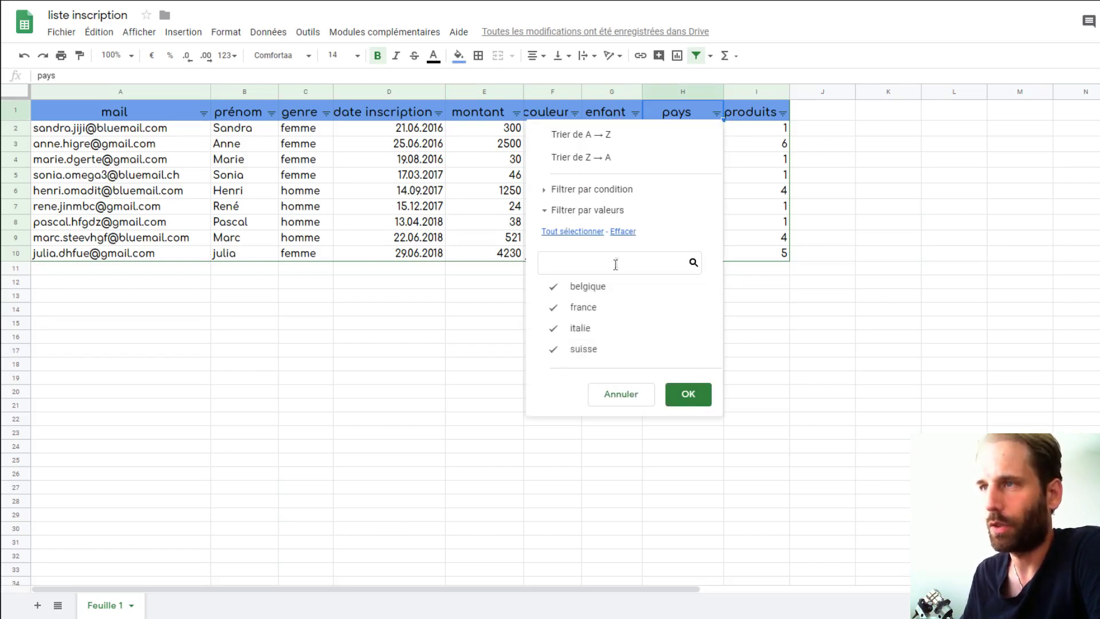
click(573, 232)
click(622, 232)
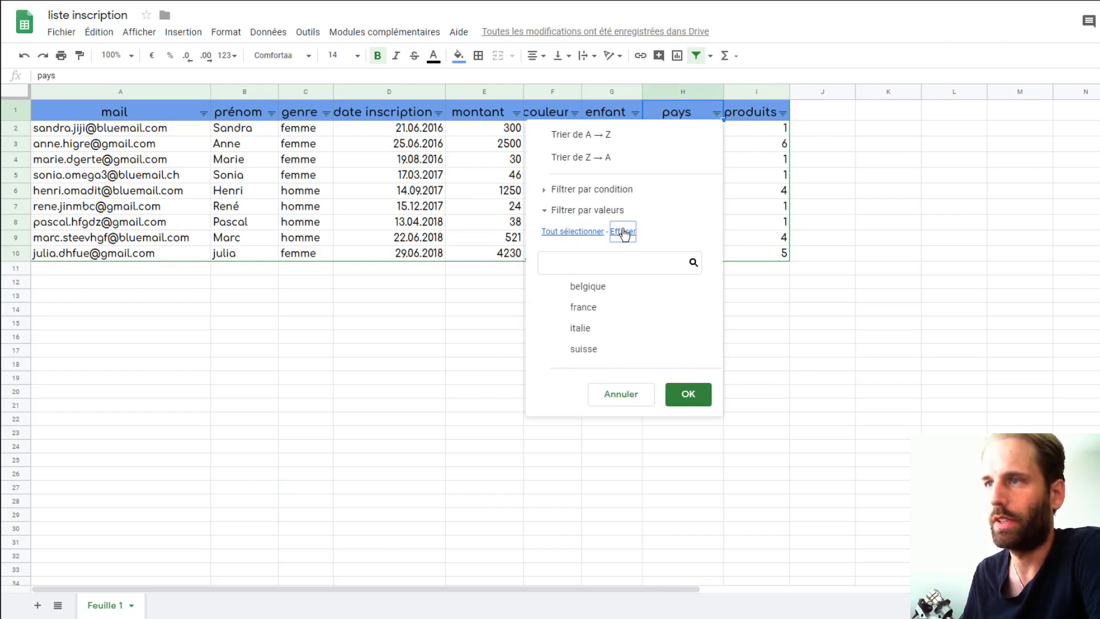
click(584, 308)
click(686, 394)
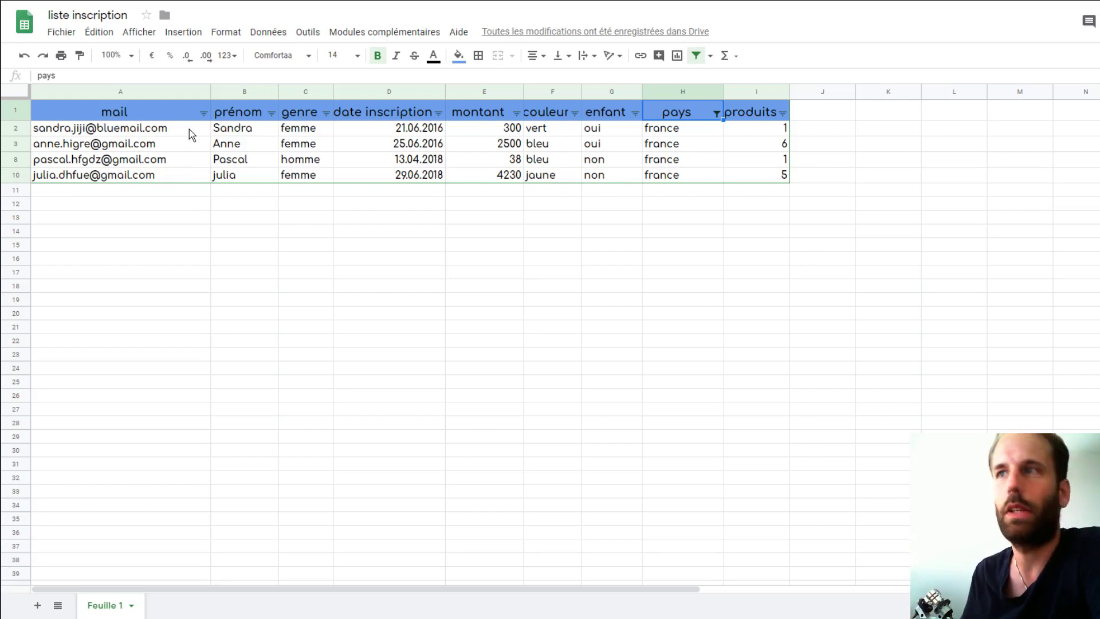
drag(191, 134, 188, 183)
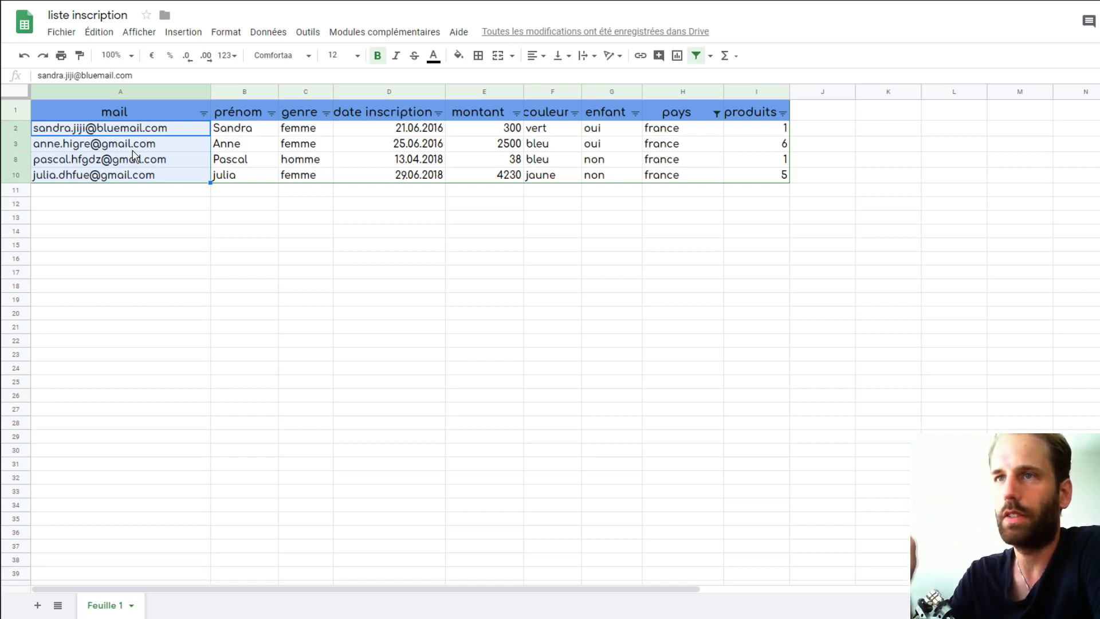
click(416, 302)
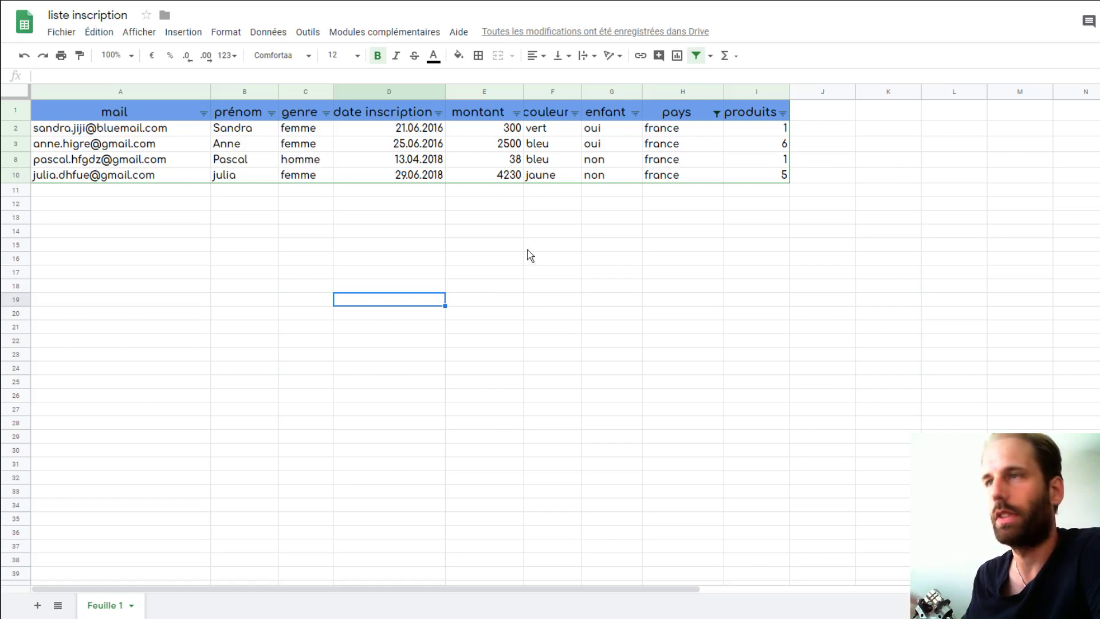
click(326, 113)
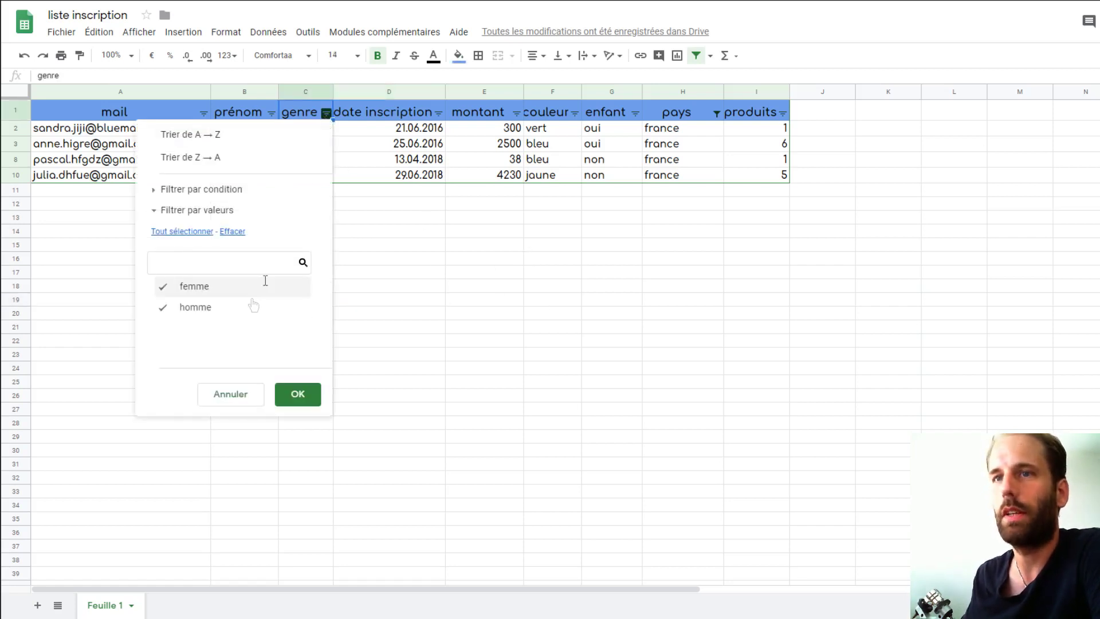
Uncheck femme in the genre filter so only the homme row with montant 38 remains
click(190, 288)
click(298, 394)
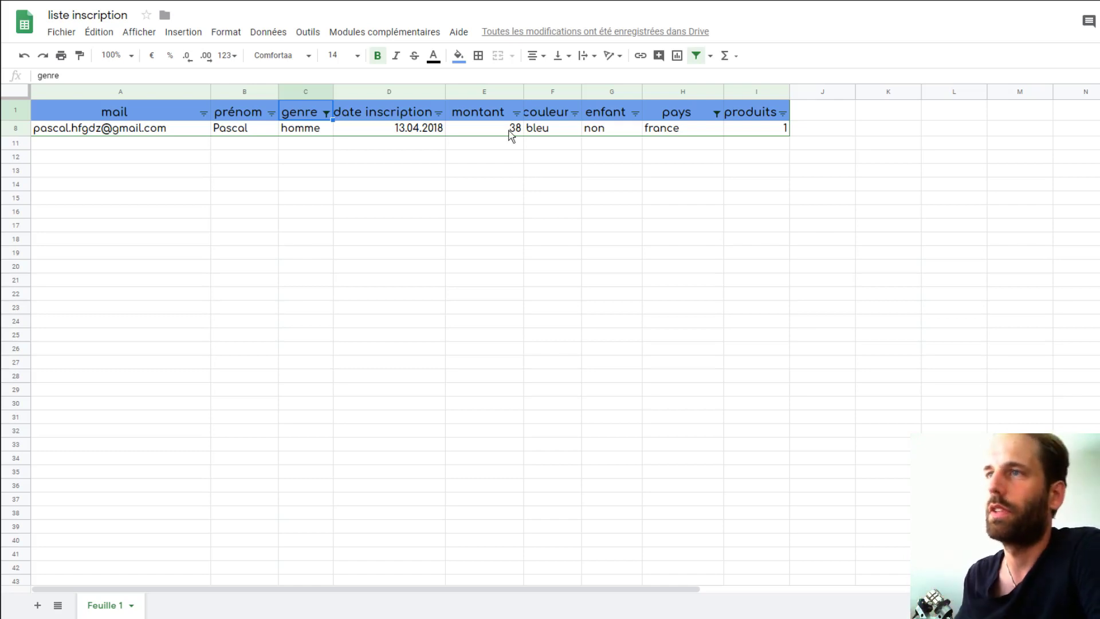
Remove the old filter, create a fresh one over A1:I10, and open the enfant filter menu
click(691, 59)
click(149, 115)
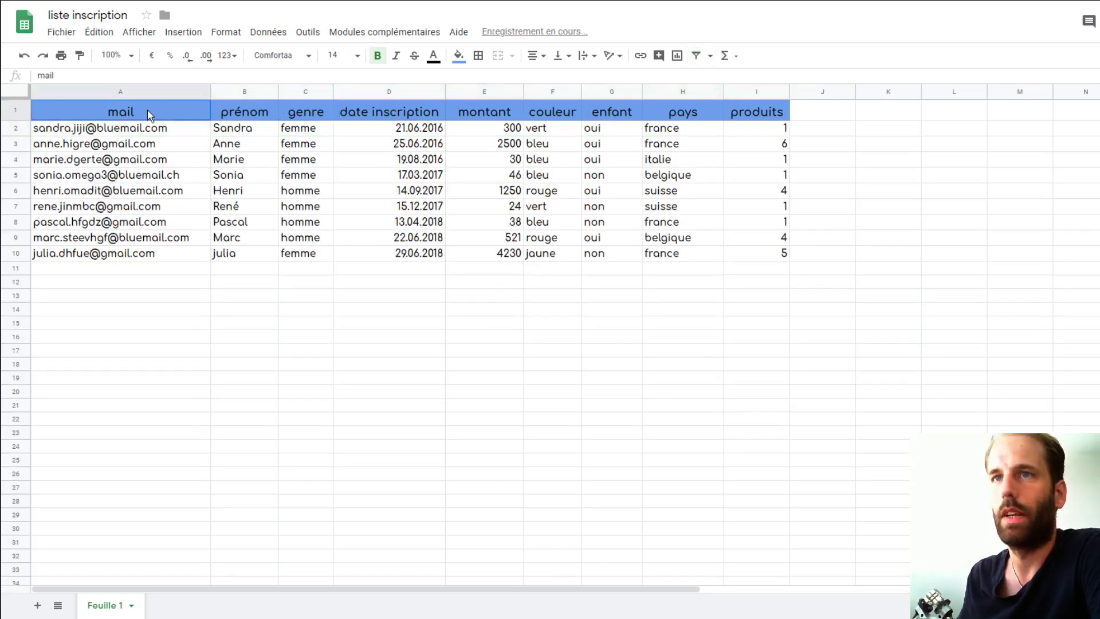
drag(149, 114, 780, 252)
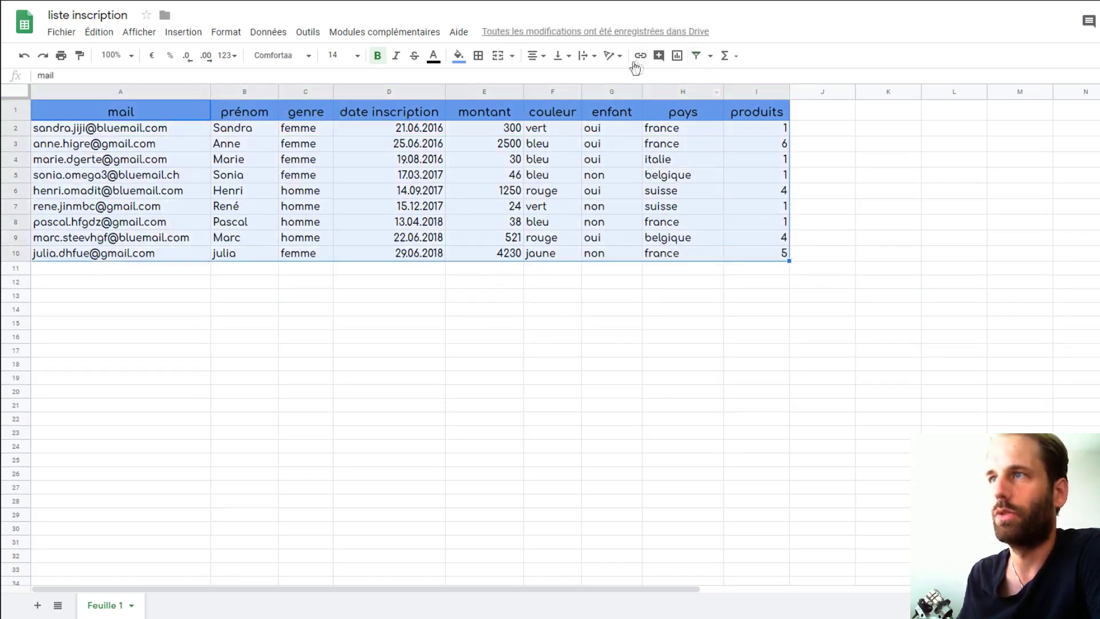
click(696, 56)
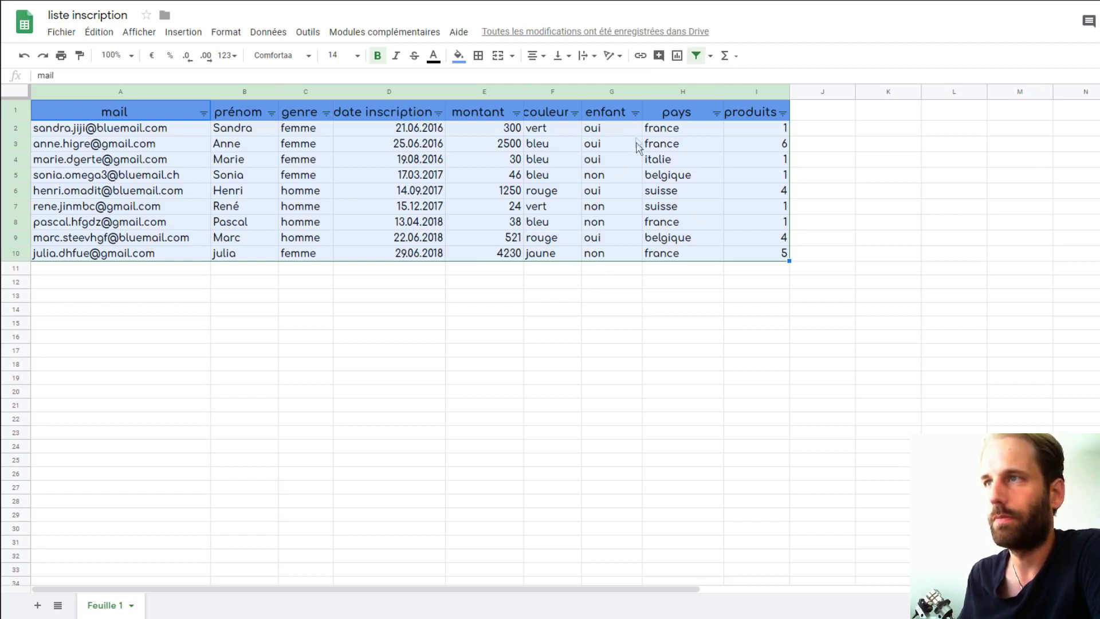
click(636, 114)
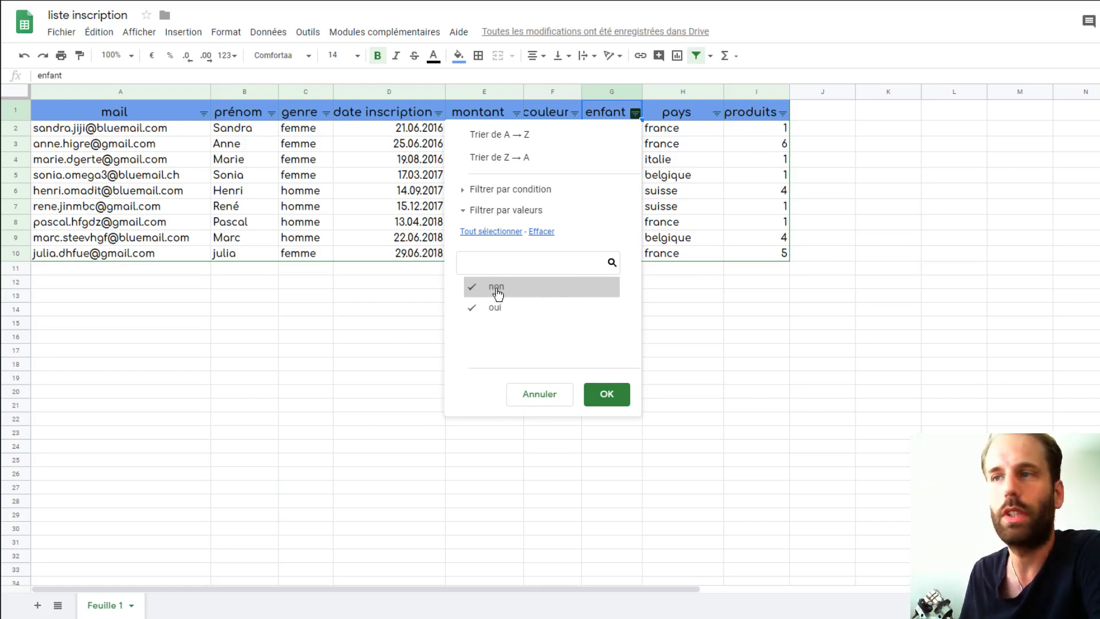
Keep only oui in the enfant filter, leaving five rows visible
click(606, 394)
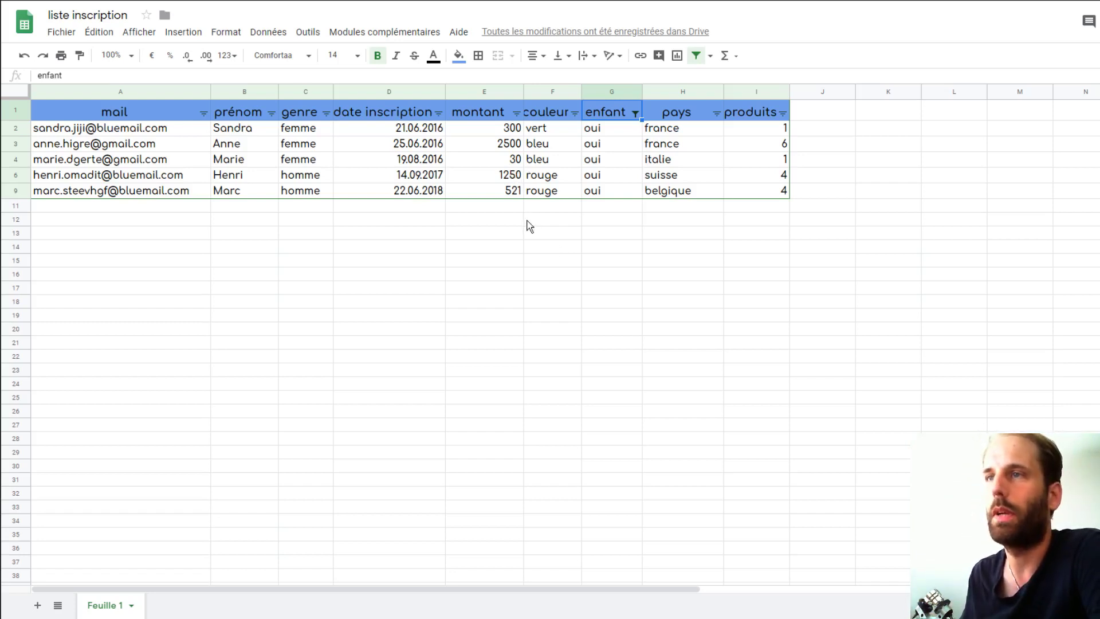
Add a montant 'greater than 500' condition, leaving amounts 2500, 1250 and 521
click(516, 114)
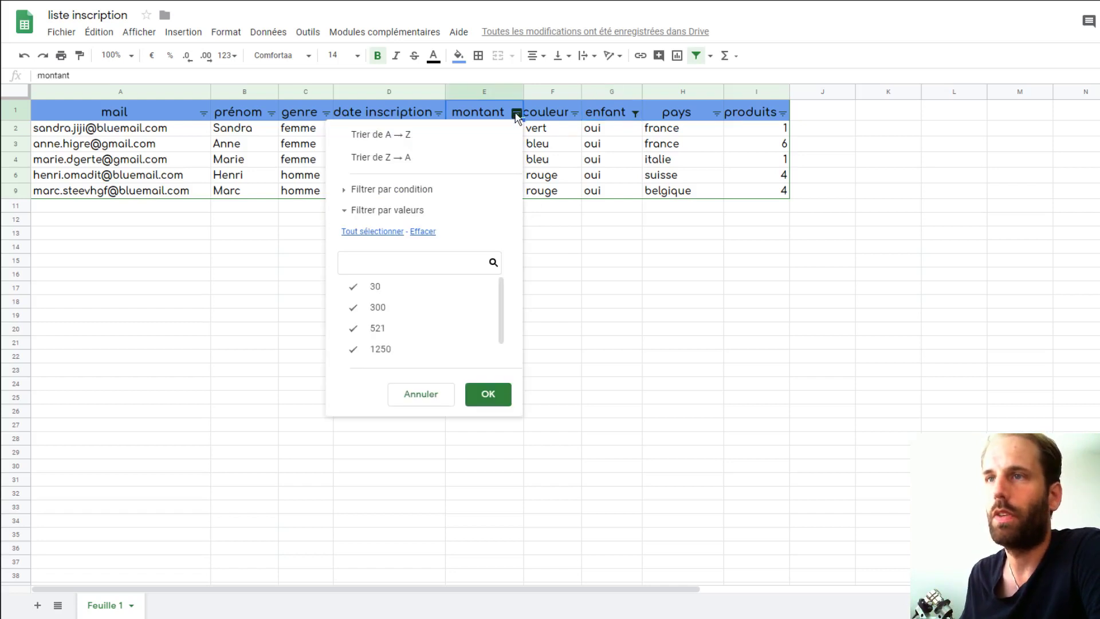
click(401, 197)
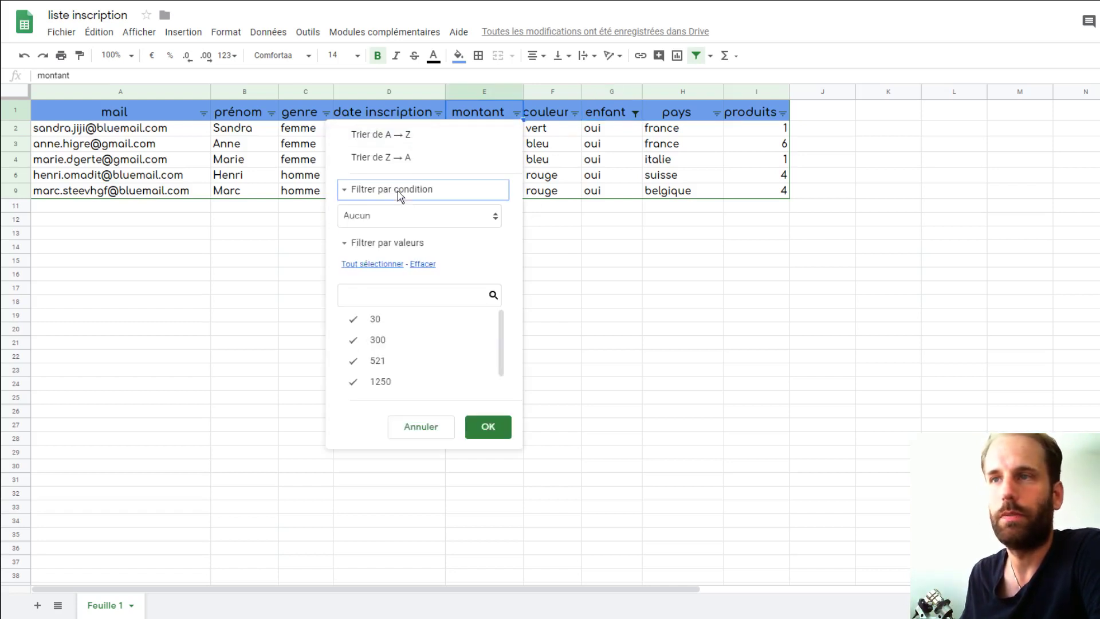
click(394, 217)
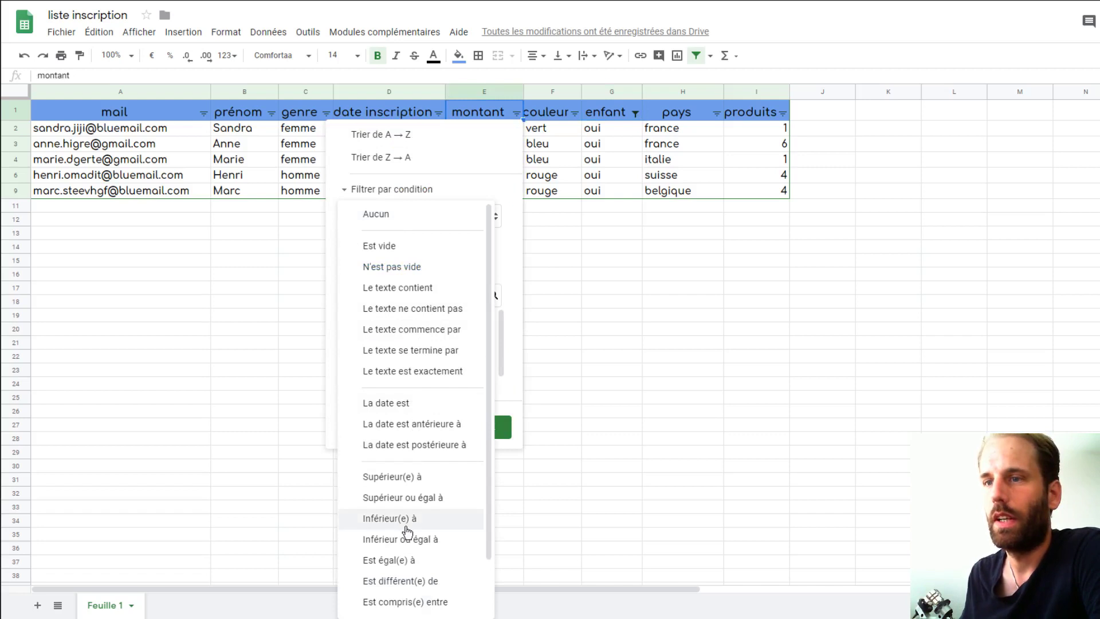
click(403, 477)
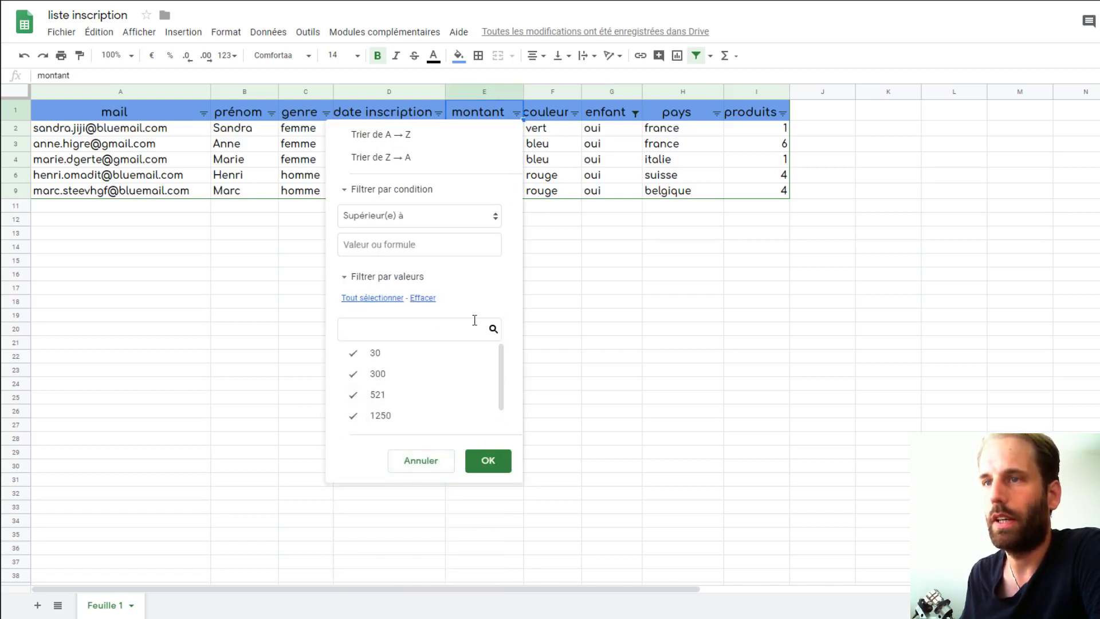
click(376, 245)
text(00)
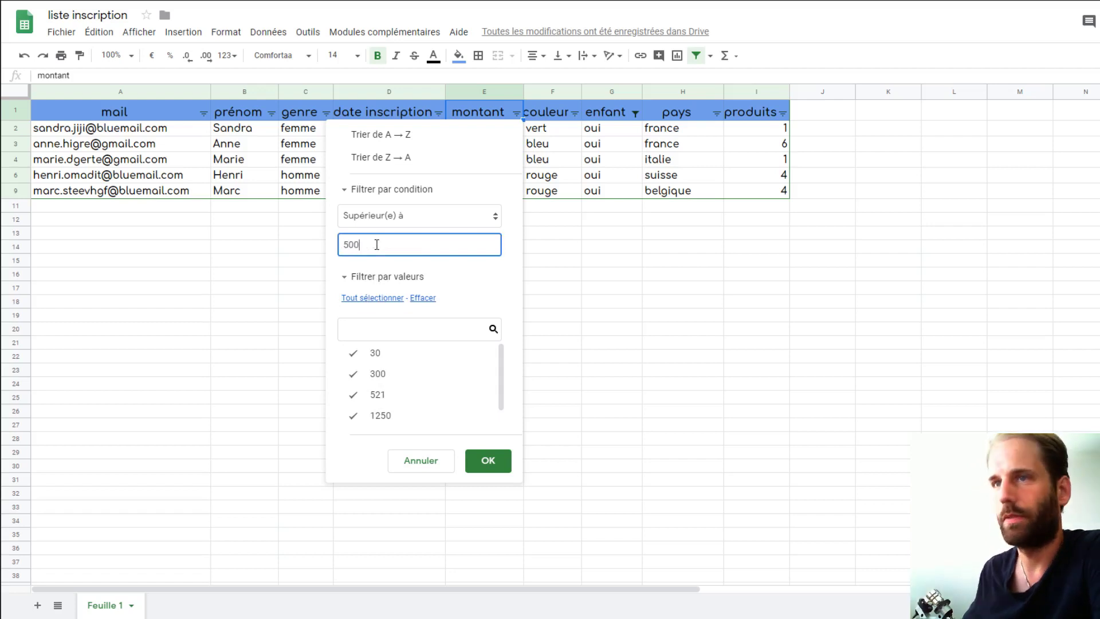
click(490, 460)
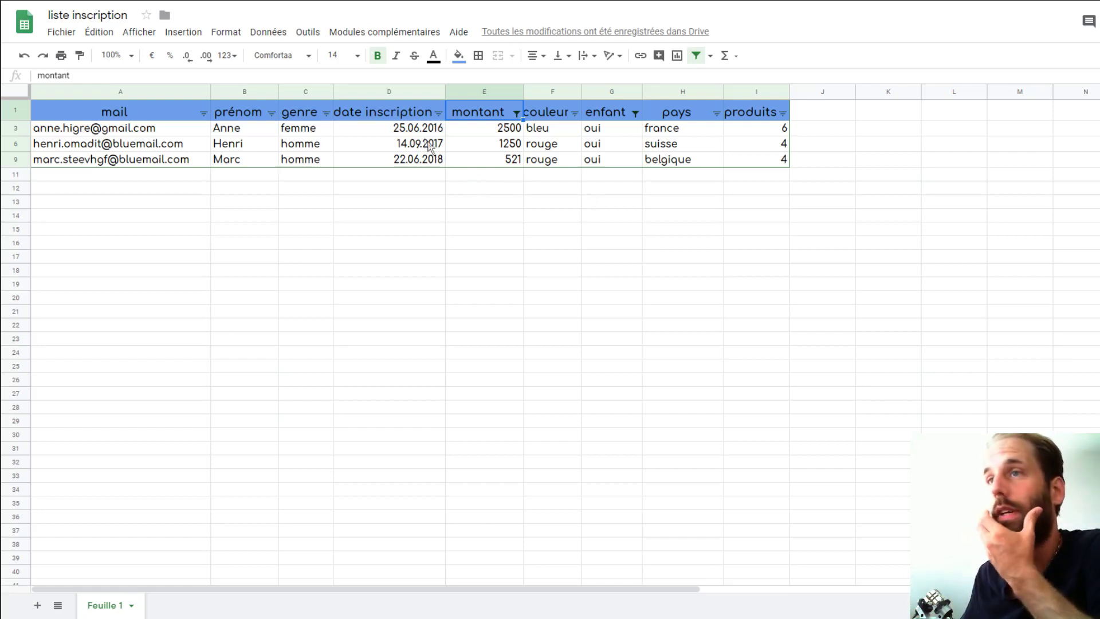
Filter date inscription to dates after 01.09.2017, leaving 14.09.2017 and 22.06.2018
click(438, 113)
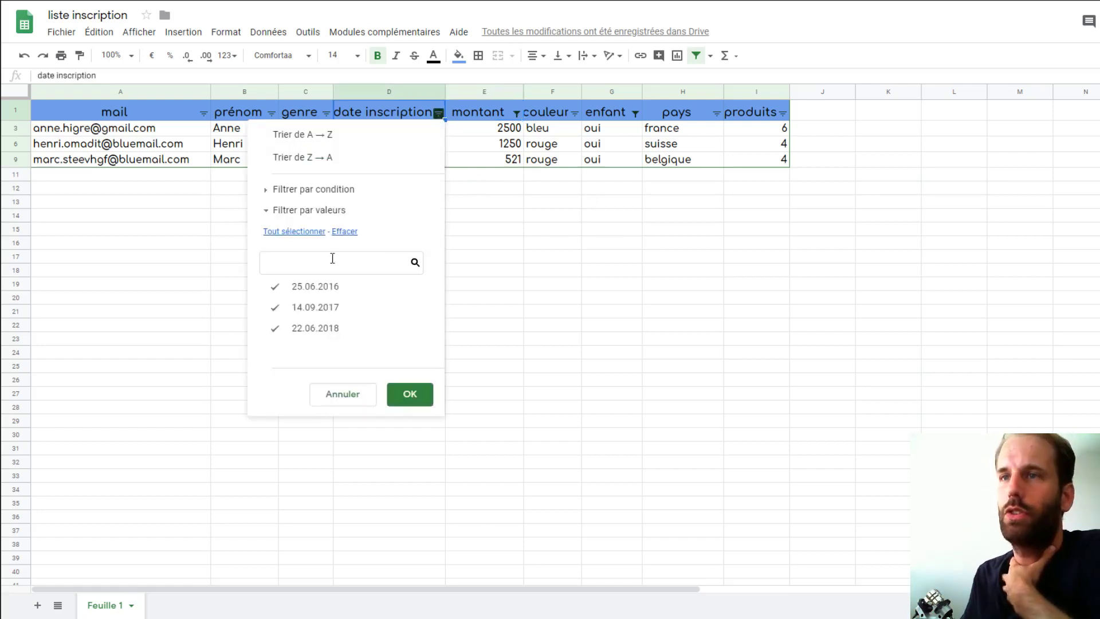
click(314, 189)
click(321, 216)
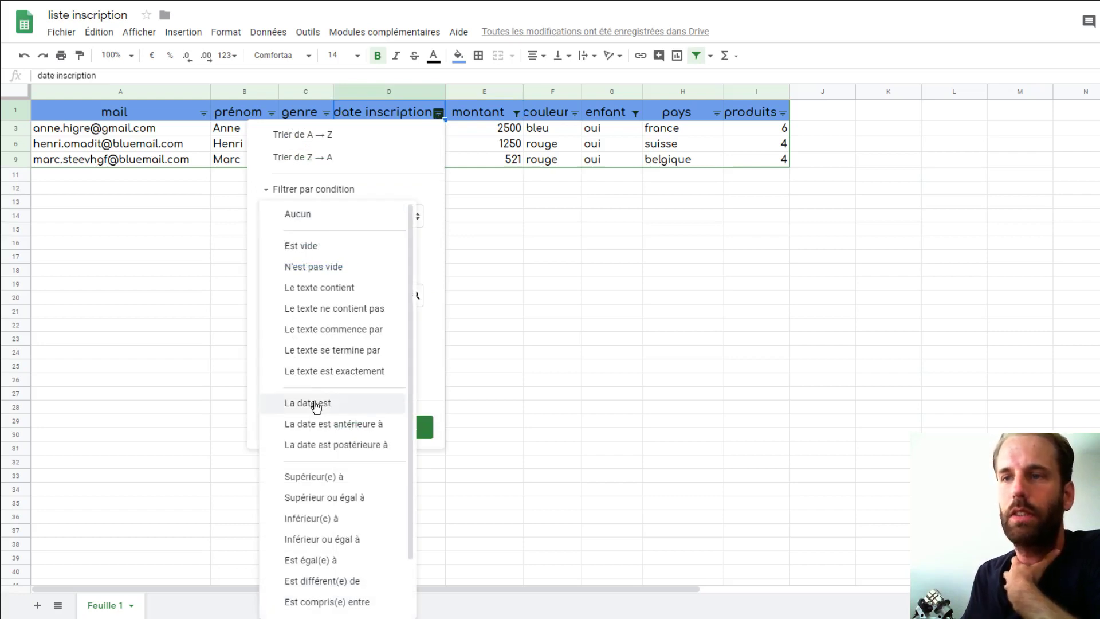
click(335, 446)
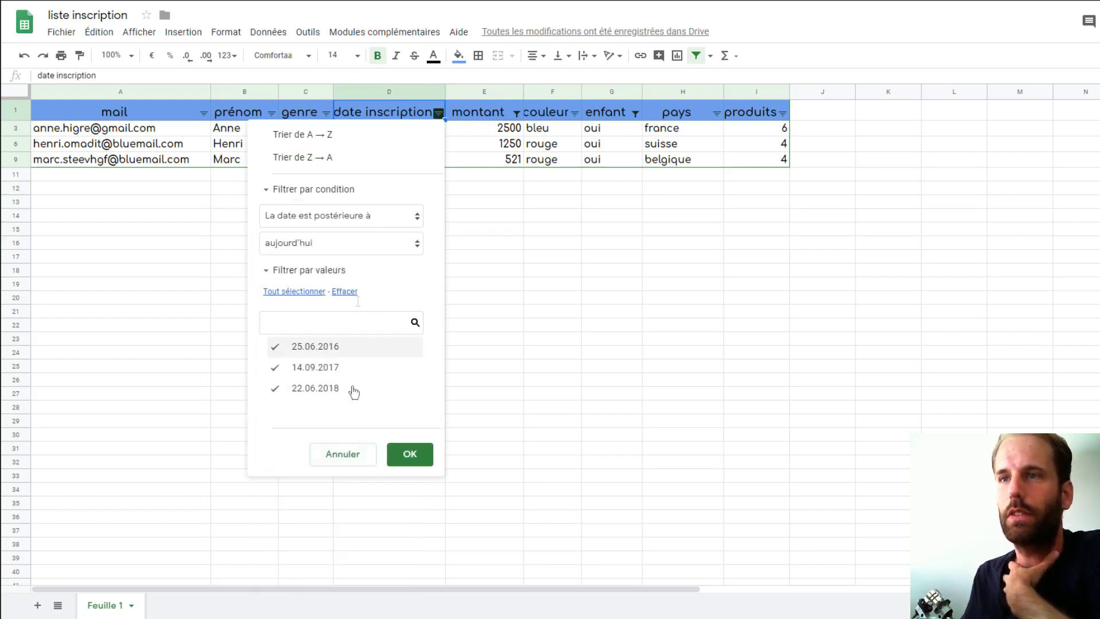
click(344, 252)
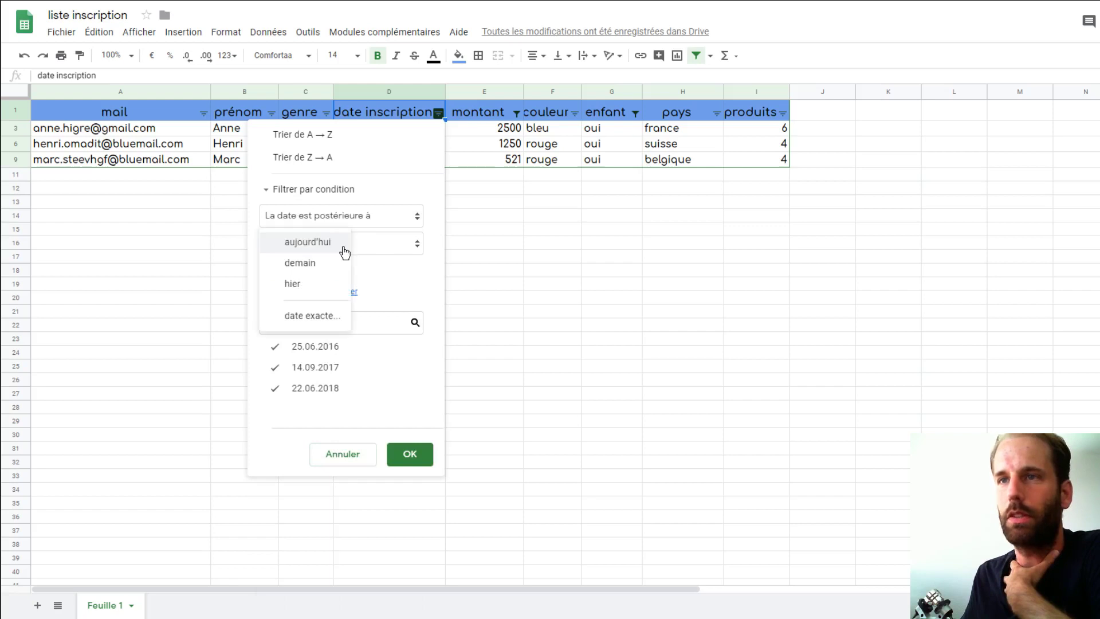
click(309, 317)
click(312, 276)
text(01)
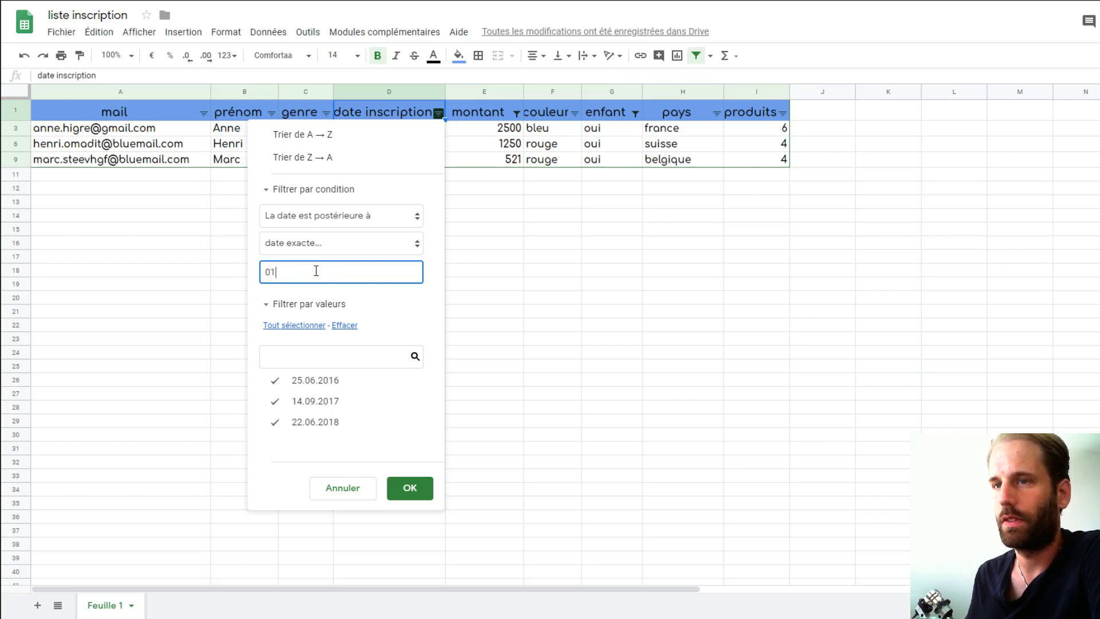
text(.09)
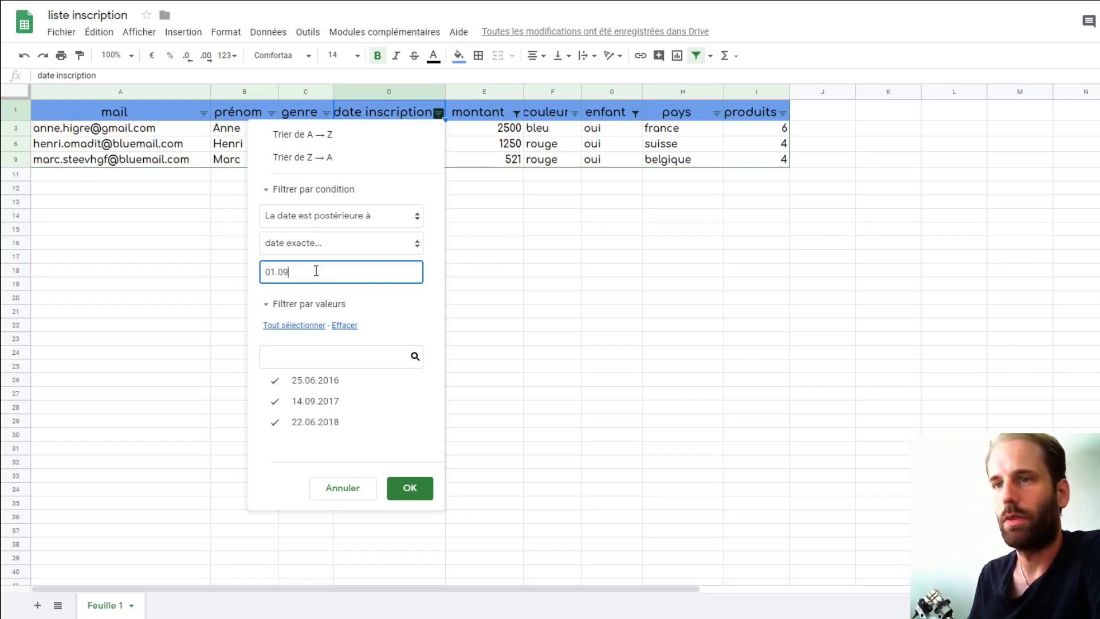
text(.201)
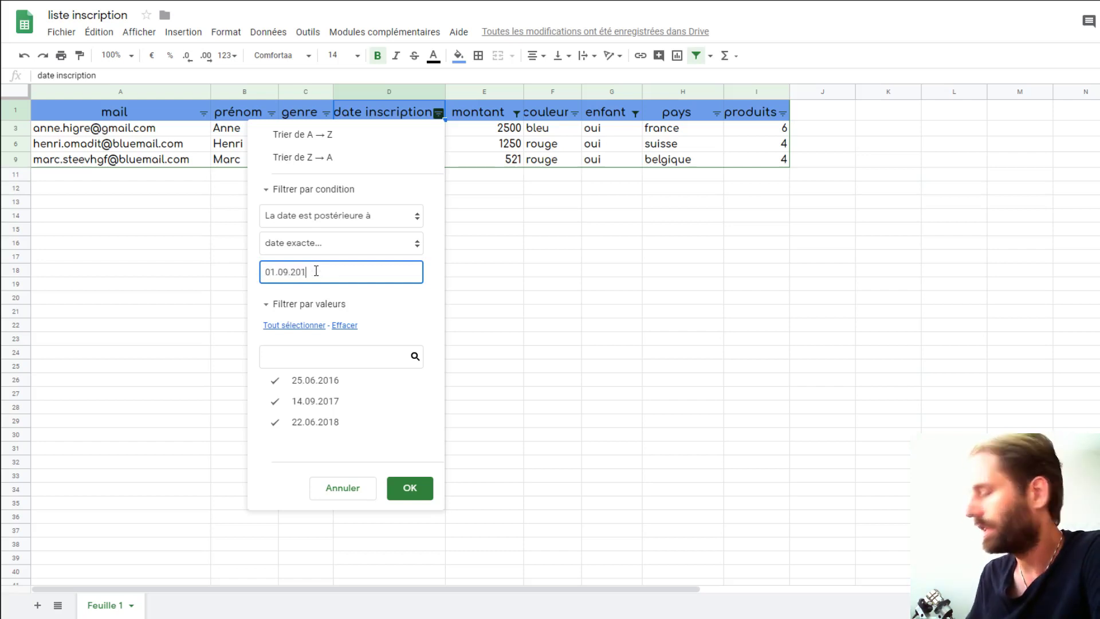
text(7)
click(410, 489)
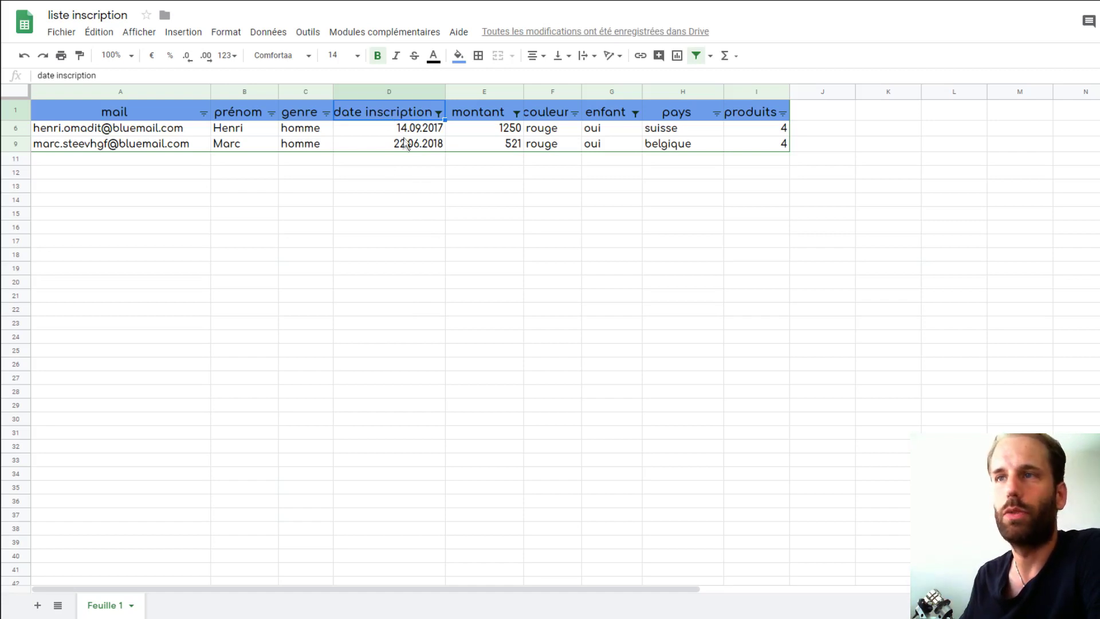
key(Down)
key(Down)
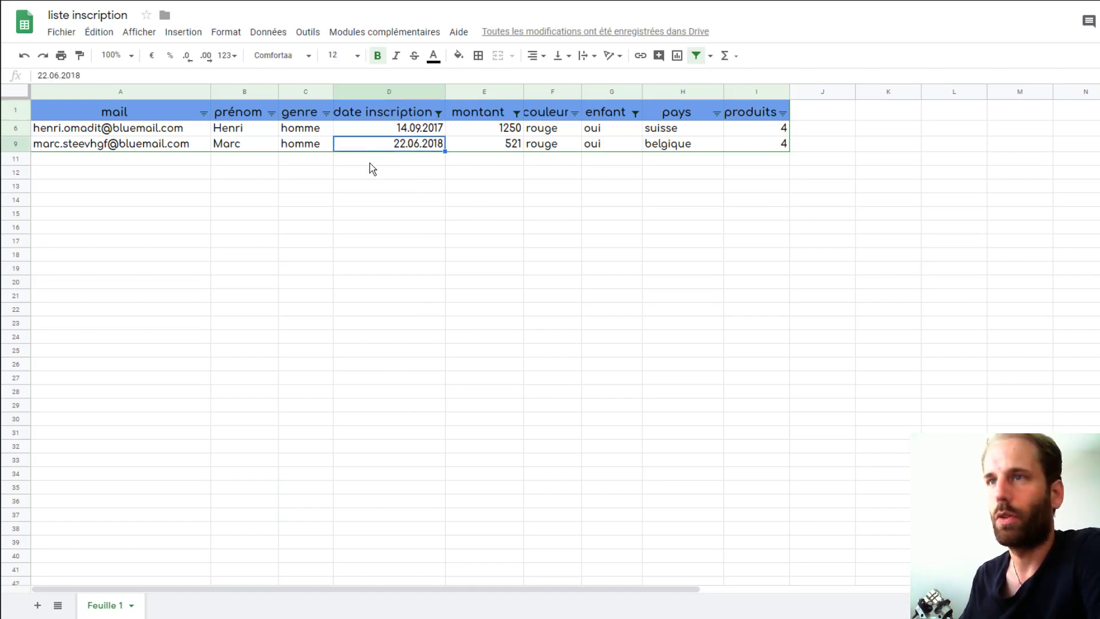
key(Up)
key(Right)
key(Right)
key(Right)
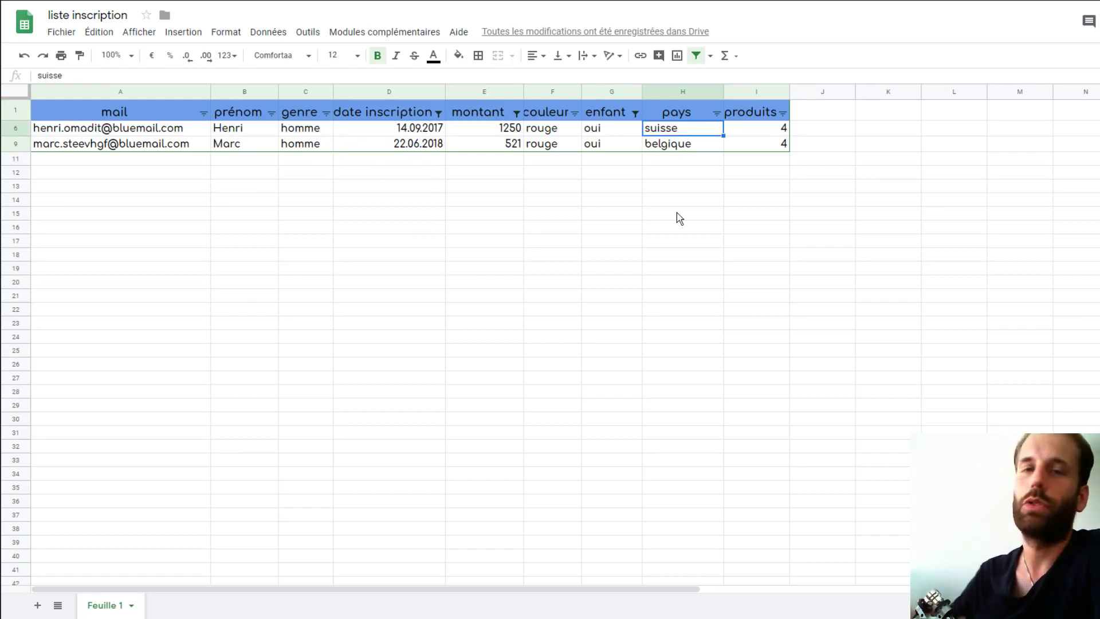